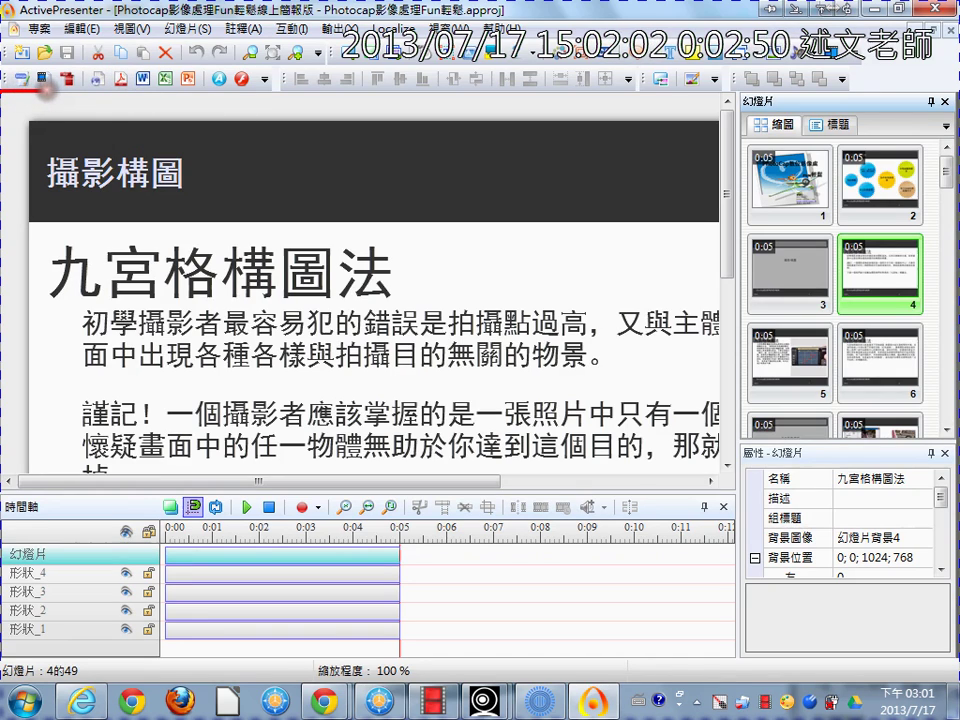
pyautogui.moveTo(92, 91); pyautogui.dragTo(185, 86)
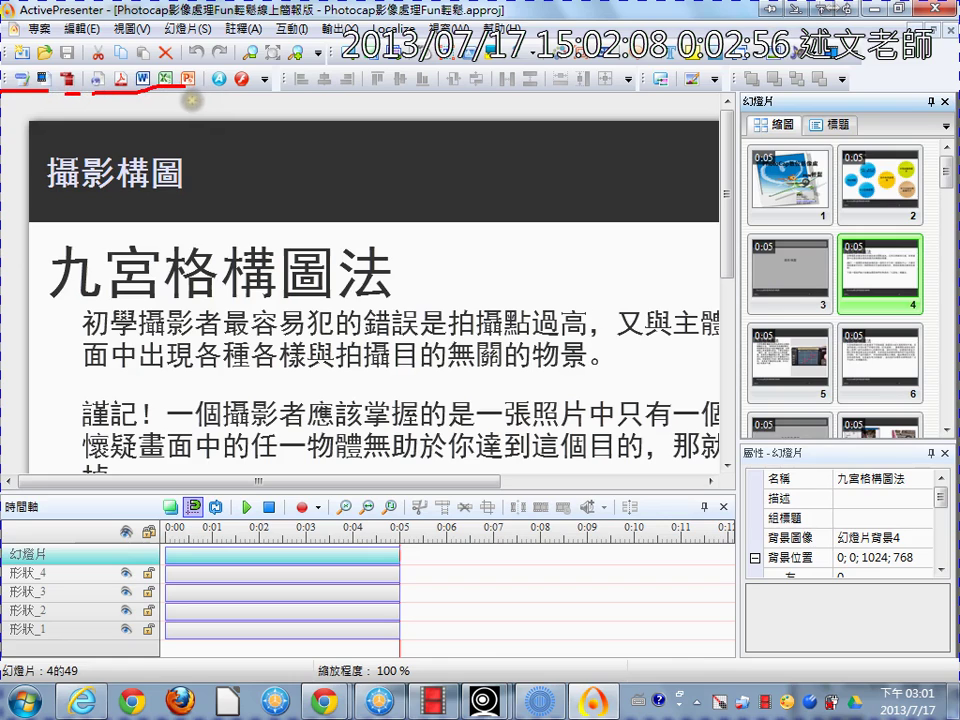
pyautogui.moveTo(191, 101); pyautogui.dragTo(289, 102)
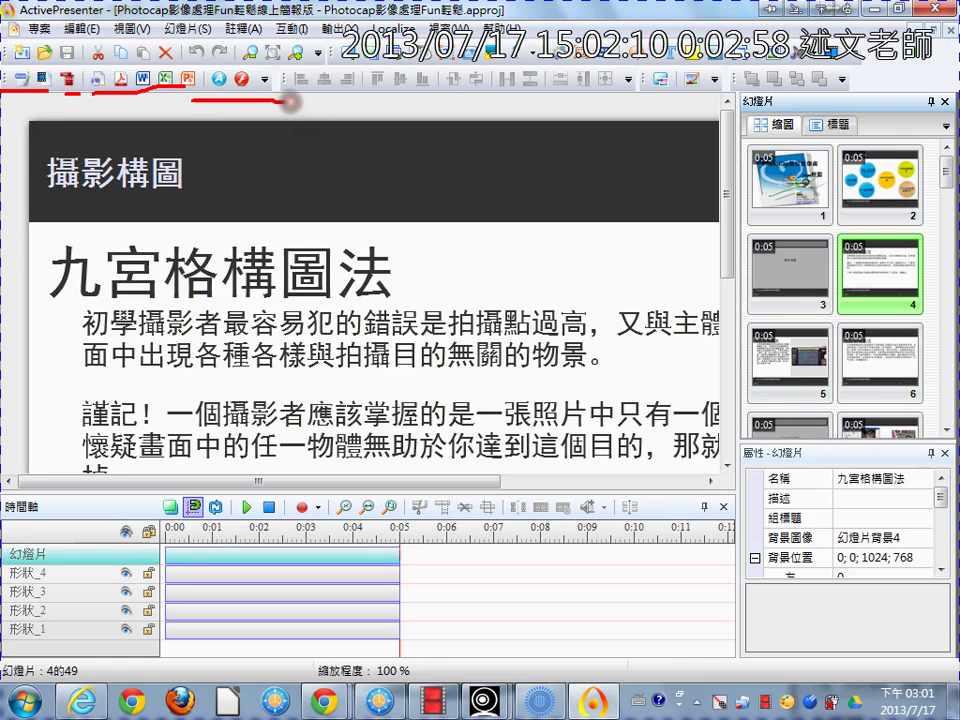
pyautogui.moveTo(216, 68)
pyautogui.mouseDown()
pyautogui.moveTo(213, 100)
pyautogui.moveTo(222, 67)
pyautogui.mouseUp()
pyautogui.moveTo(736, 100); pyautogui.dragTo(728, 466)
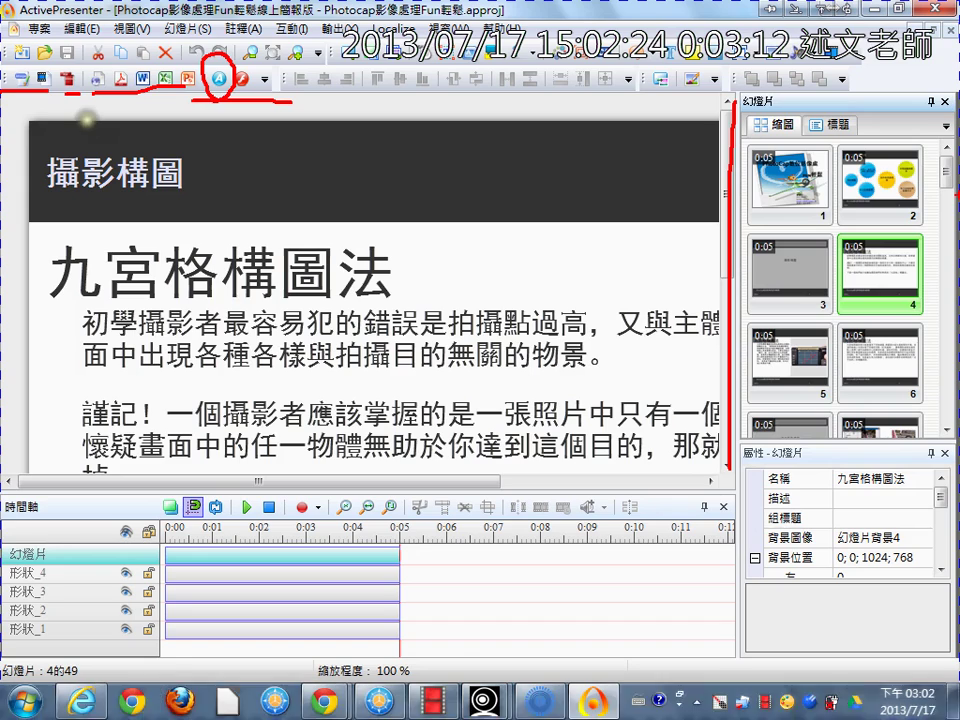
pyautogui.press('Escape')
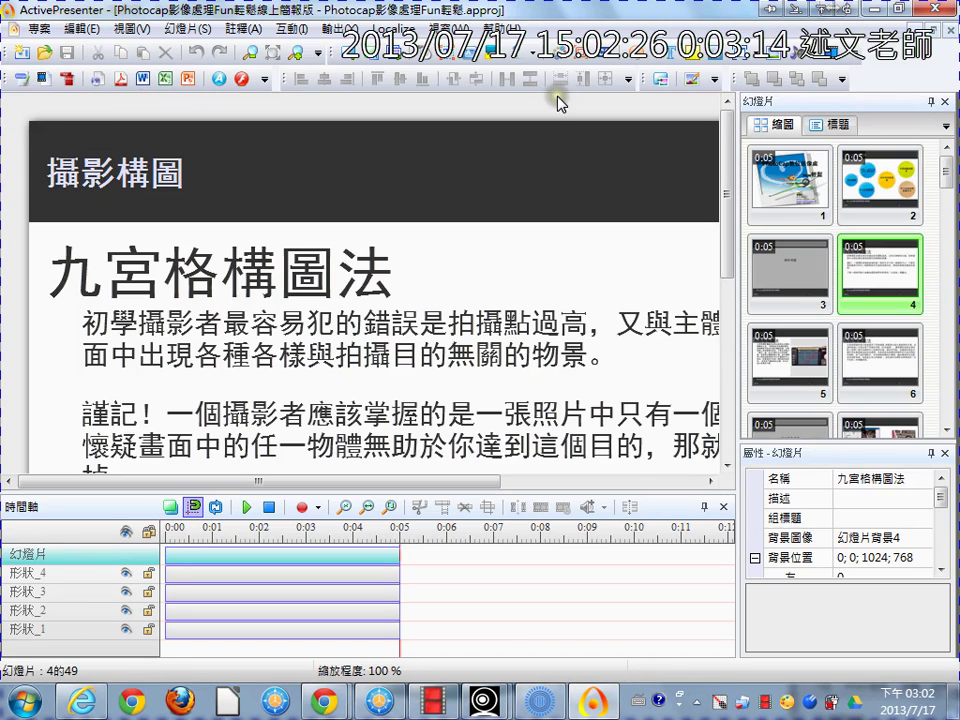
# Step: Switch to the presentation about using ActivePresenter and review its slide on the recording hotkeys
pyautogui.moveTo(589, 706)
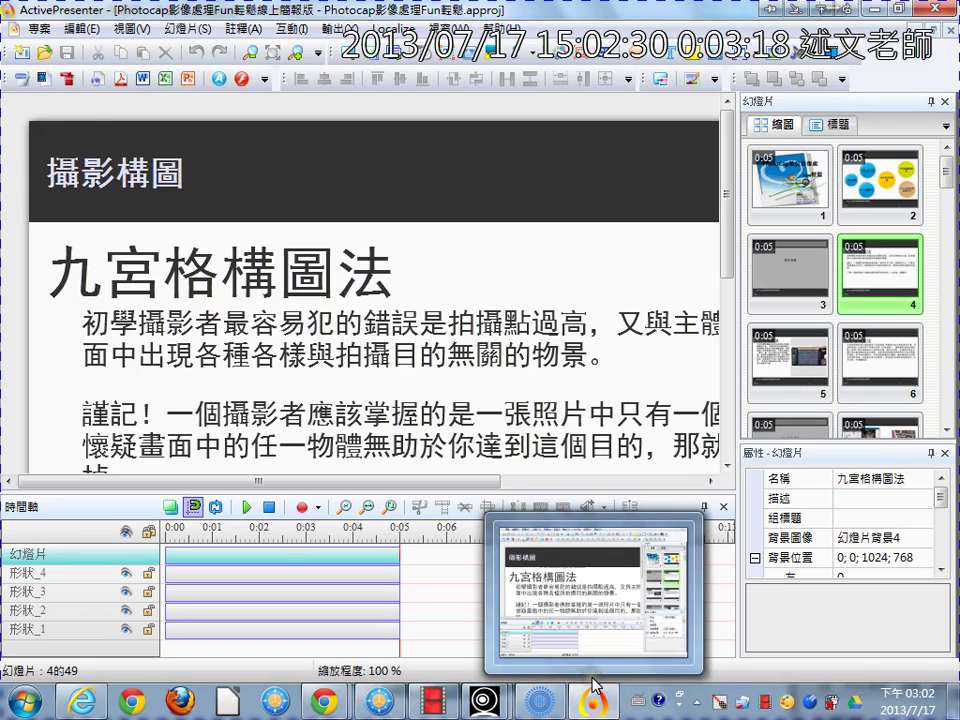
pyautogui.click(497, 627)
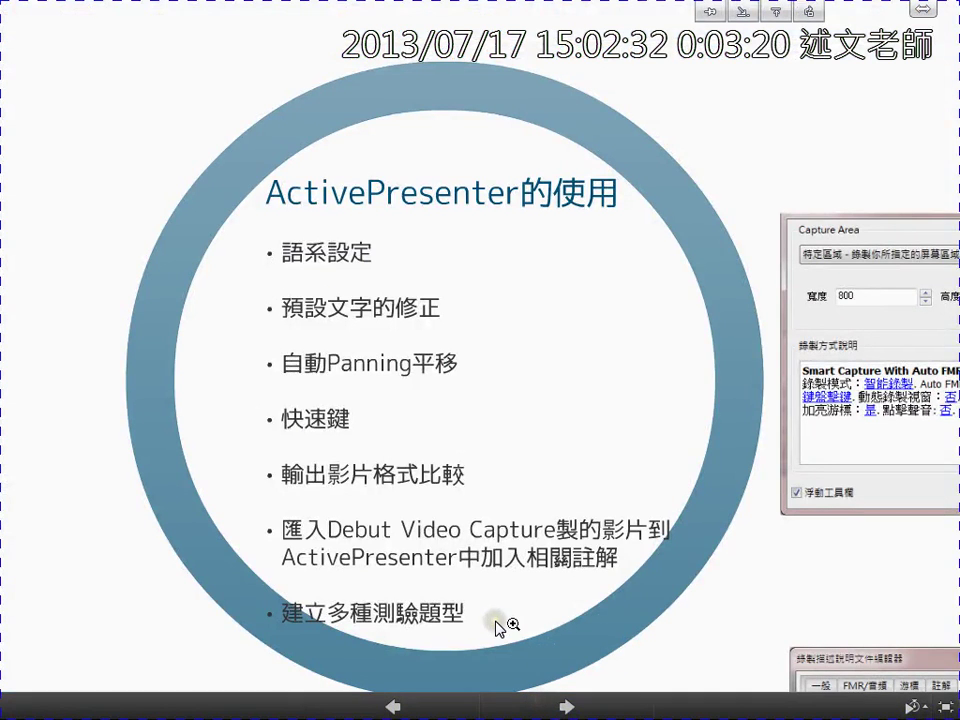
pyautogui.click(626, 598)
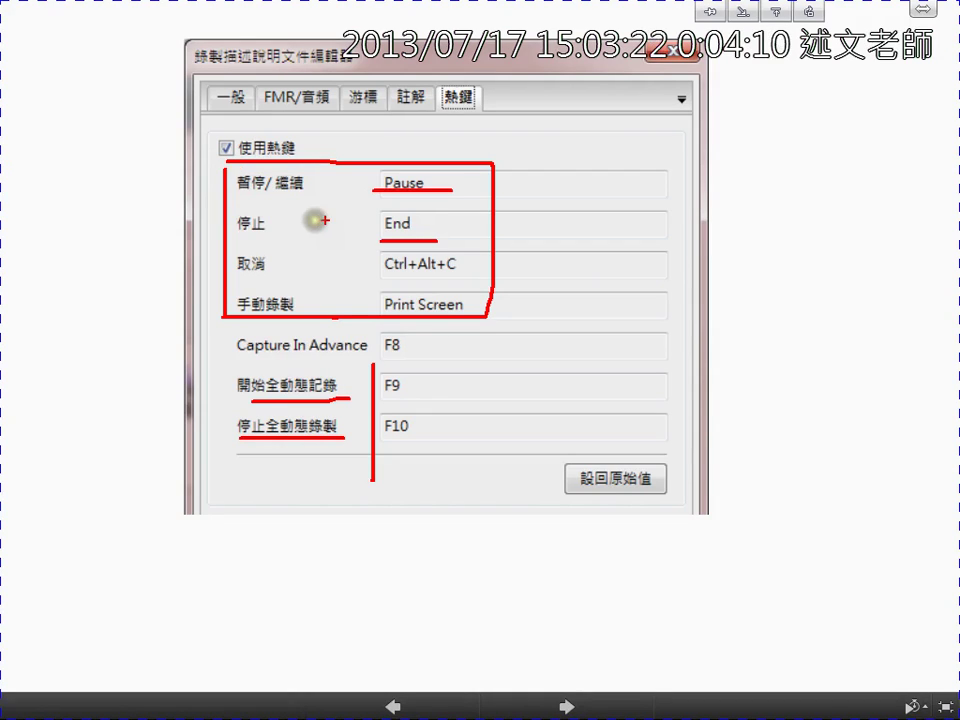
pyautogui.moveTo(363, 170)
pyautogui.mouseDown()
pyautogui.moveTo(366, 255)
pyautogui.moveTo(374, 233)
pyautogui.moveTo(443, 217)
pyautogui.moveTo(410, 250)
pyautogui.moveTo(369, 251)
pyautogui.mouseUp()
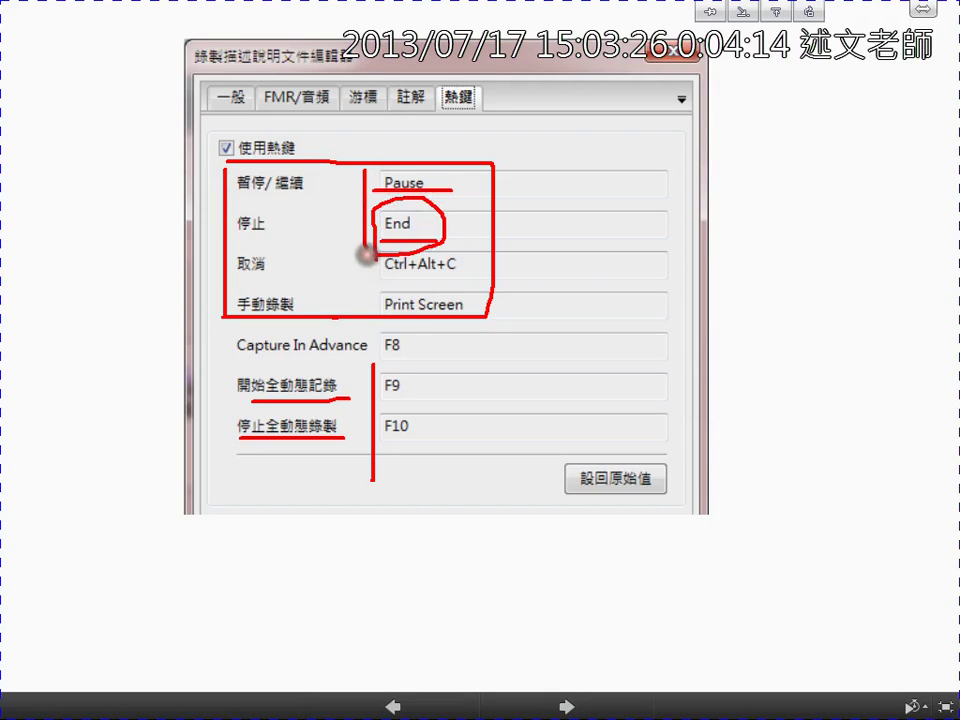
pyautogui.press('Escape')
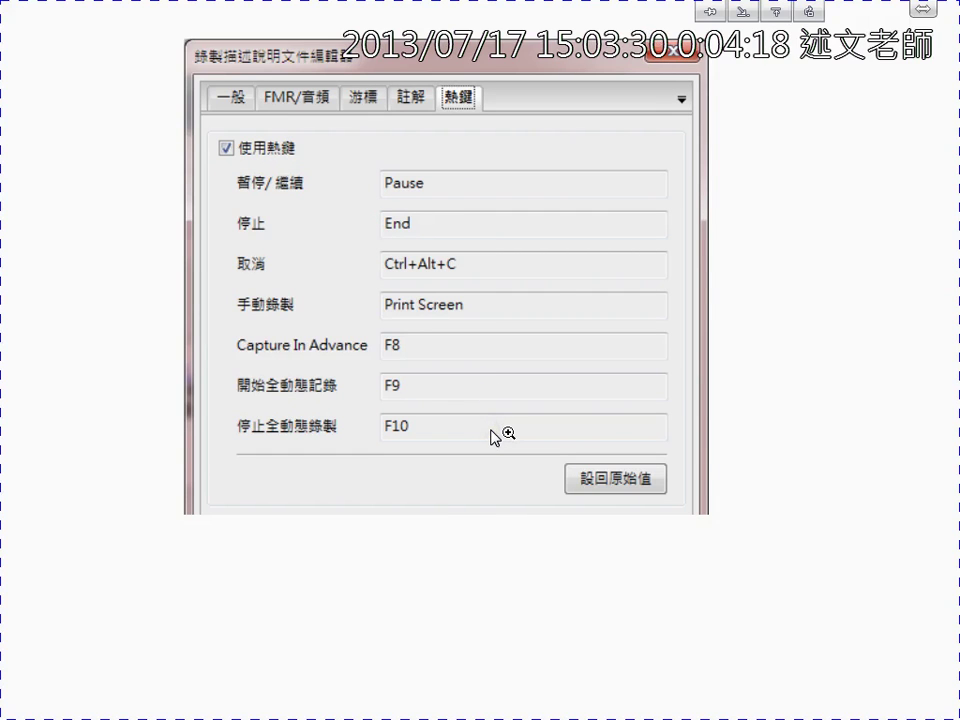
# Step: Switch back to ActivePresenter, start recording a new project and select its default name for editing
pyautogui.hotkey('alt', 'Tab')
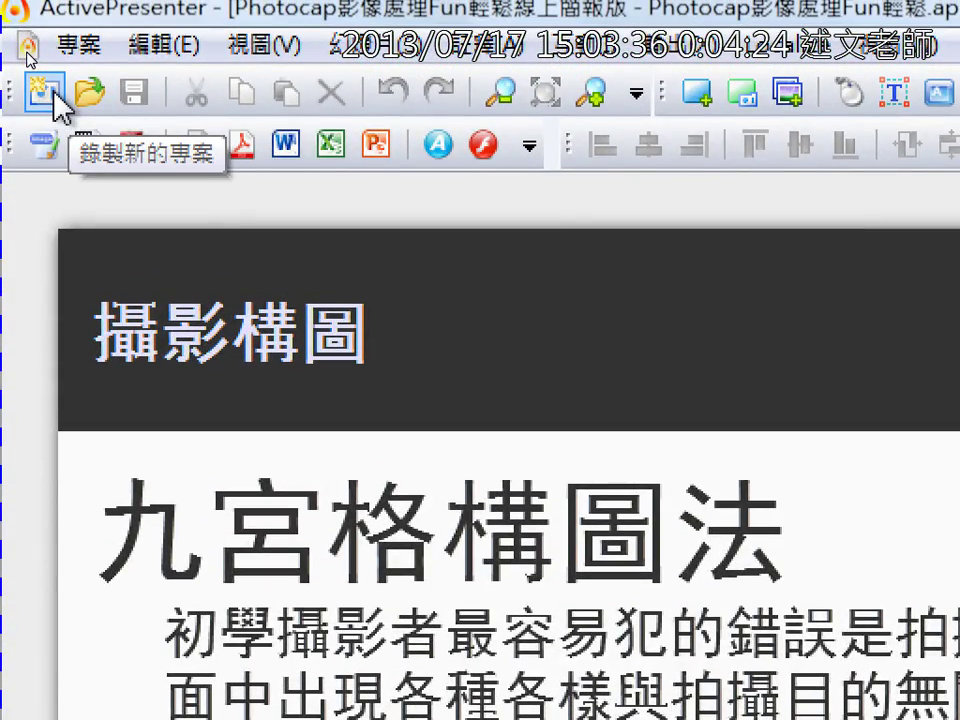
pyautogui.click(54, 92)
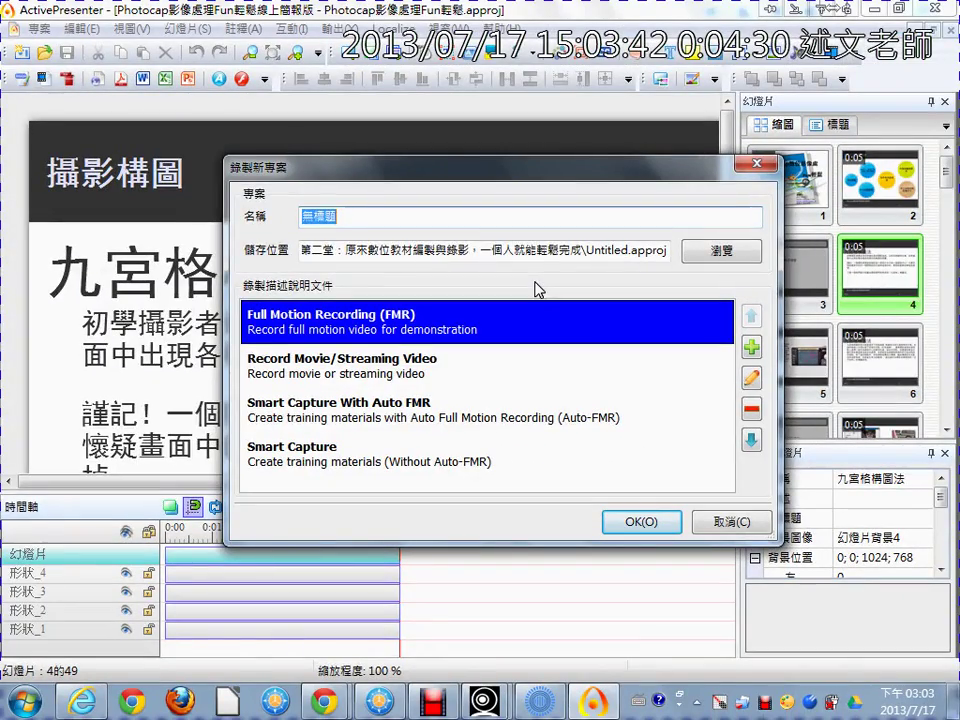
pyautogui.click(407, 216)
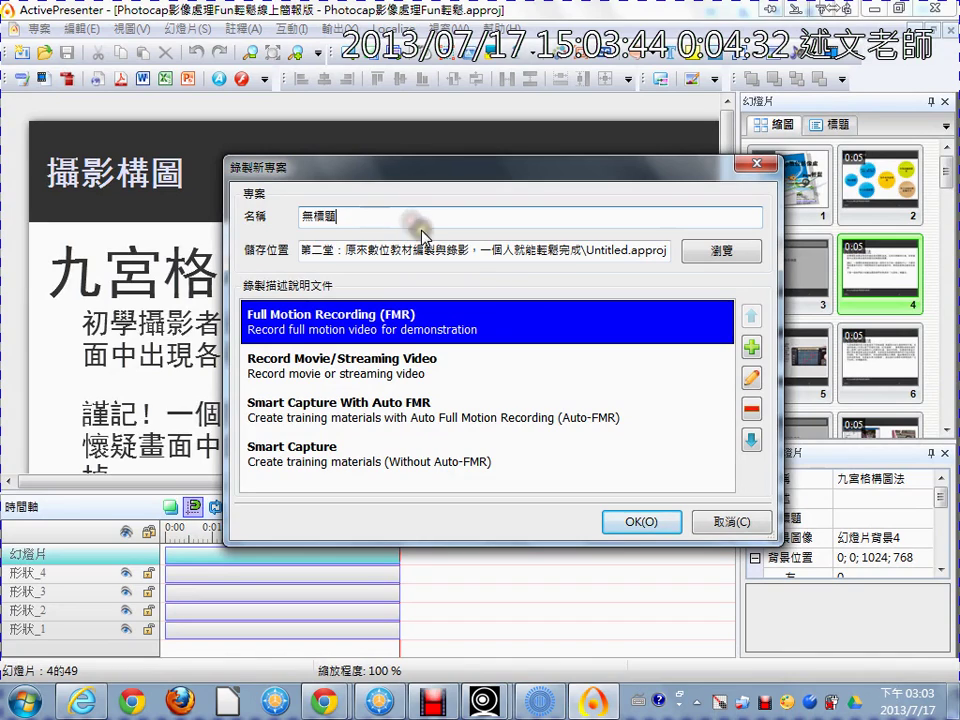
pyautogui.moveTo(358, 210); pyautogui.dragTo(240, 208)
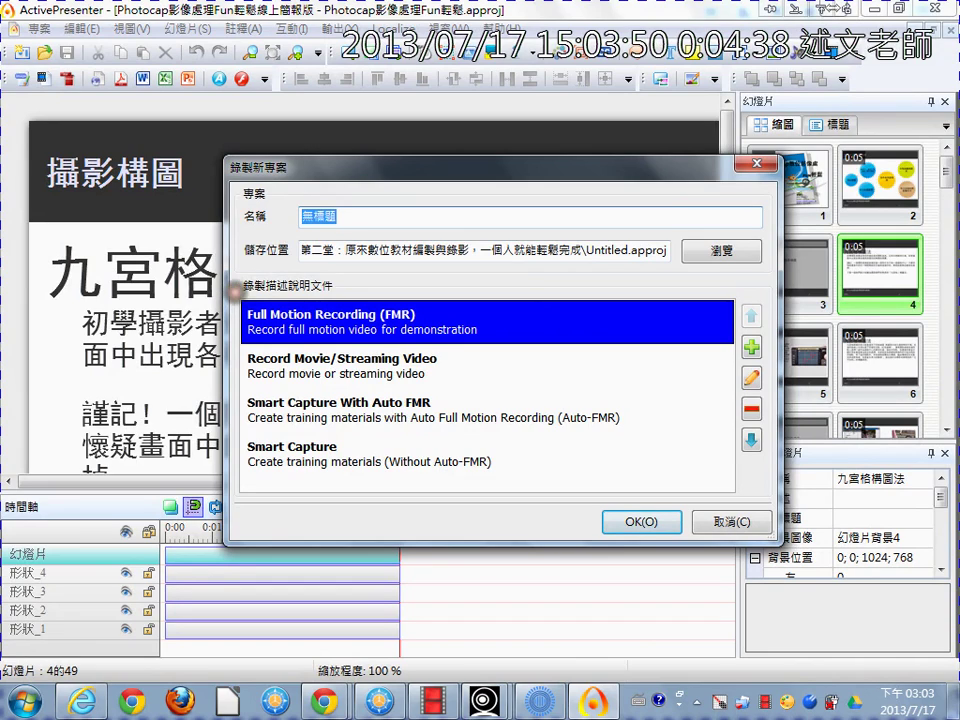
# Step: Compare the available recording profiles, including Full Motion Recording, Record Movie/Streaming Video, Smart Capture With Auto FMR and Smart Capture
pyautogui.moveTo(236, 292)
pyautogui.mouseDown()
pyautogui.moveTo(237, 506)
pyautogui.moveTo(250, 512)
pyautogui.mouseUp()
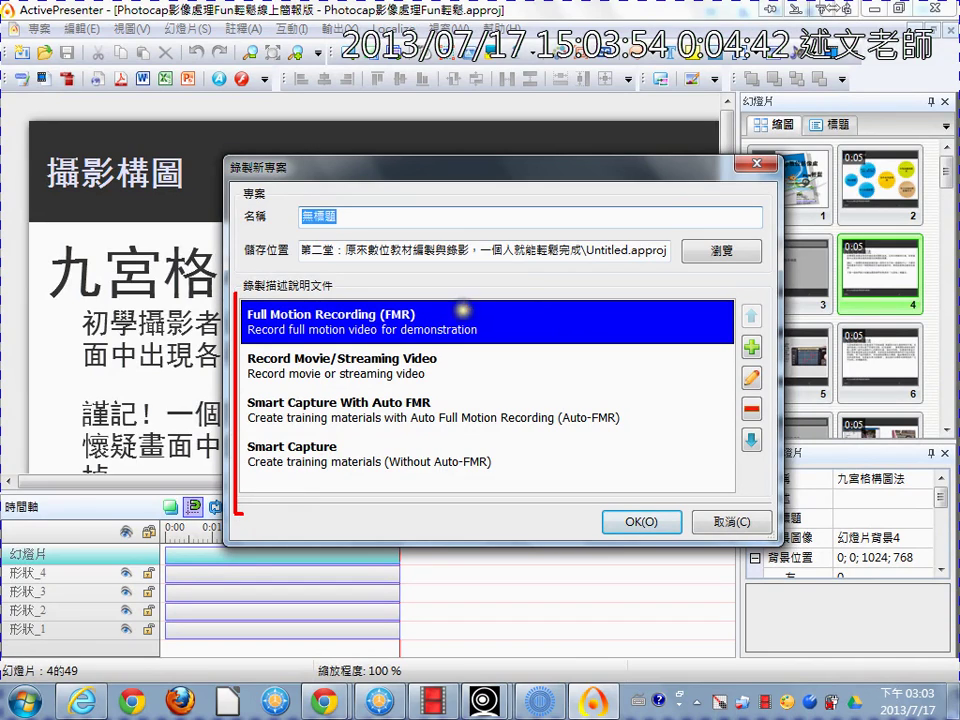
pyautogui.moveTo(485, 306)
pyautogui.mouseDown()
pyautogui.moveTo(525, 297)
pyautogui.moveTo(580, 208)
pyautogui.mouseUp()
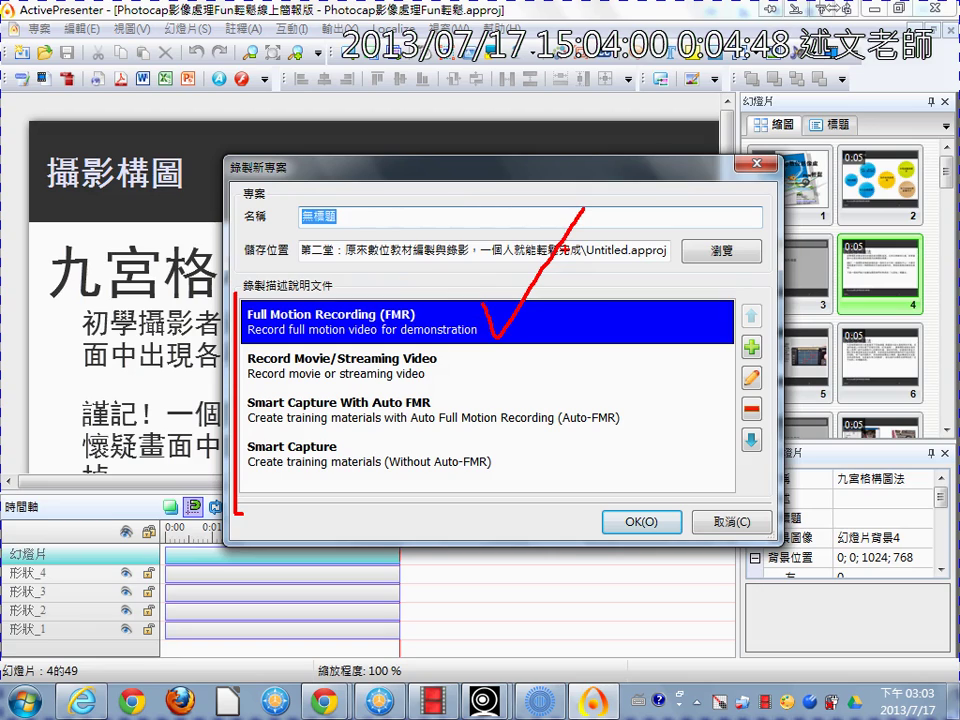
pyautogui.moveTo(786, 148); pyautogui.dragTo(822, 104)
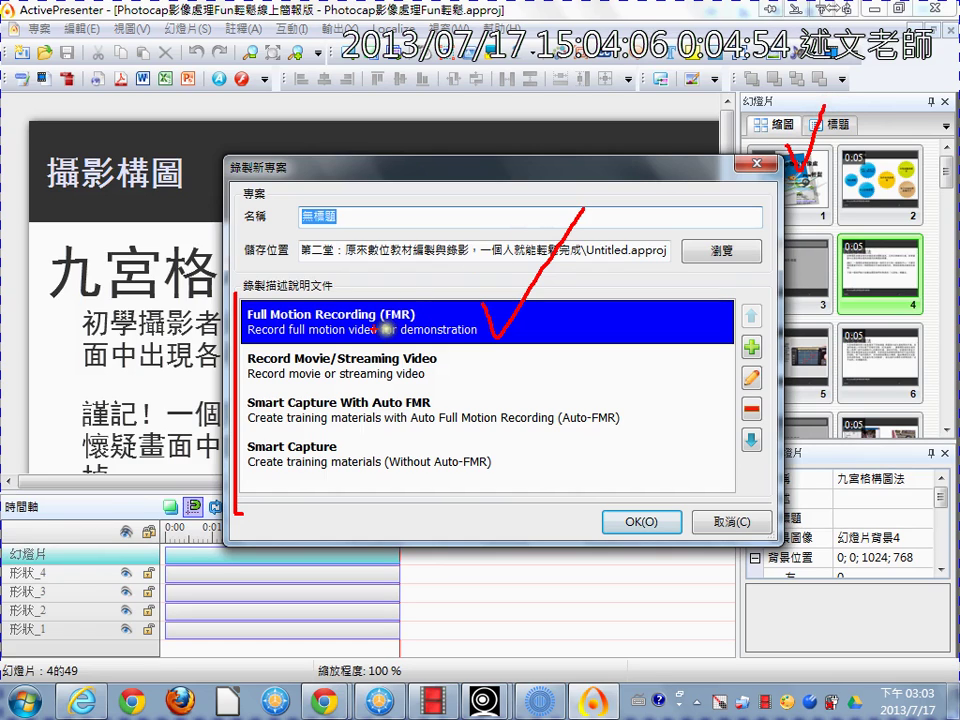
pyautogui.moveTo(223, 385); pyautogui.dragTo(487, 381)
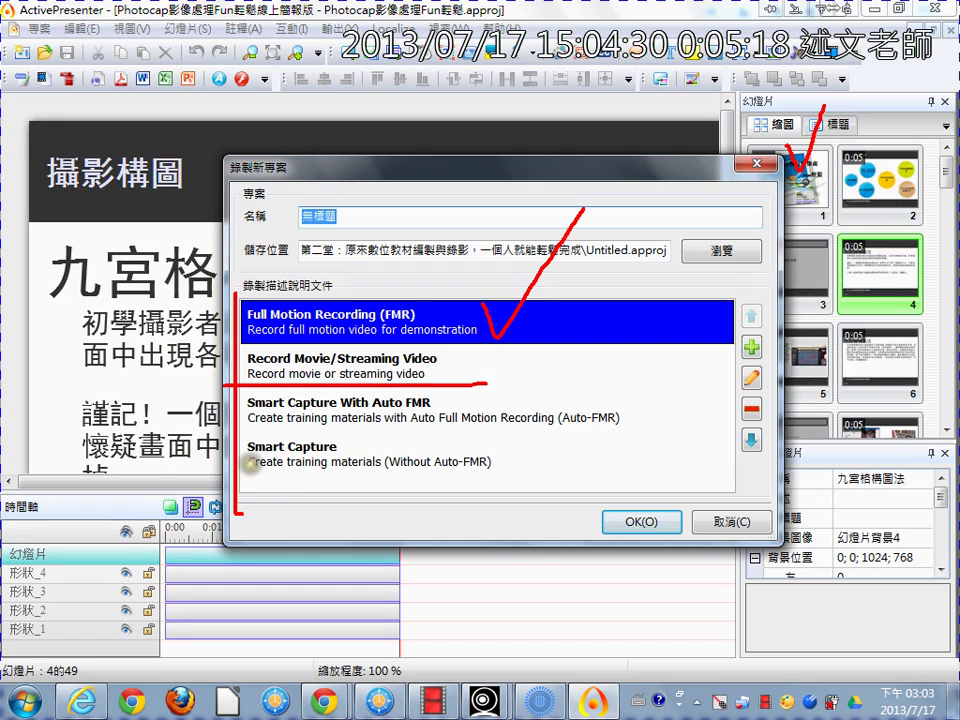
pyautogui.press('Escape')
pyautogui.moveTo(240, 433)
pyautogui.mouseDown()
pyautogui.moveTo(455, 431)
pyautogui.moveTo(446, 321)
pyautogui.moveTo(410, 320)
pyautogui.mouseUp()
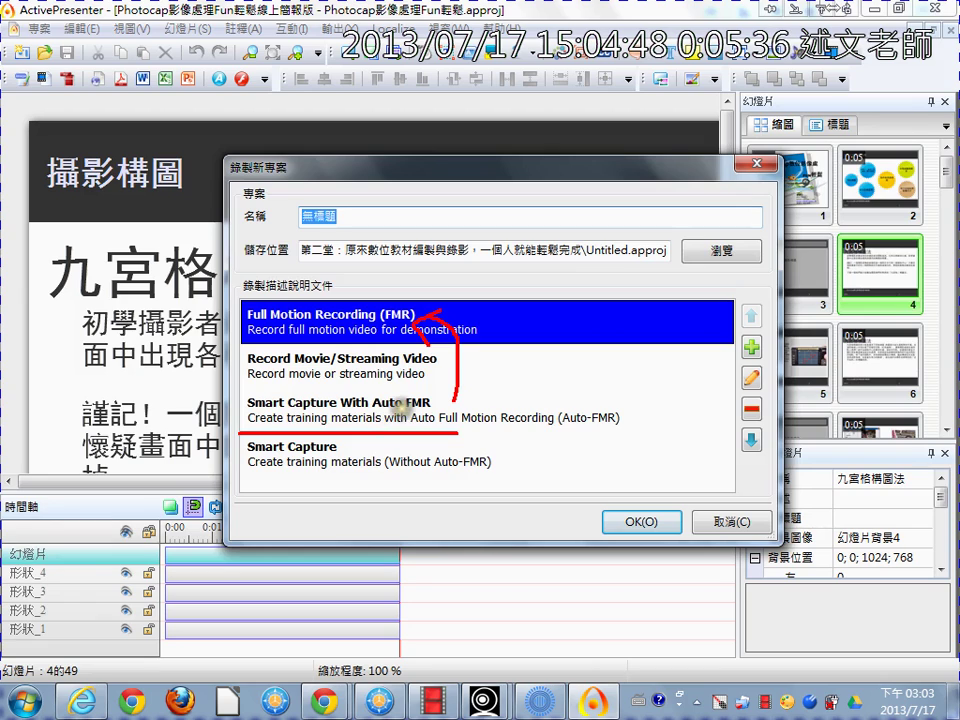
pyautogui.moveTo(386, 420)
pyautogui.mouseDown()
pyautogui.moveTo(401, 358)
pyautogui.moveTo(469, 374)
pyautogui.moveTo(504, 410)
pyautogui.moveTo(470, 425)
pyautogui.mouseUp()
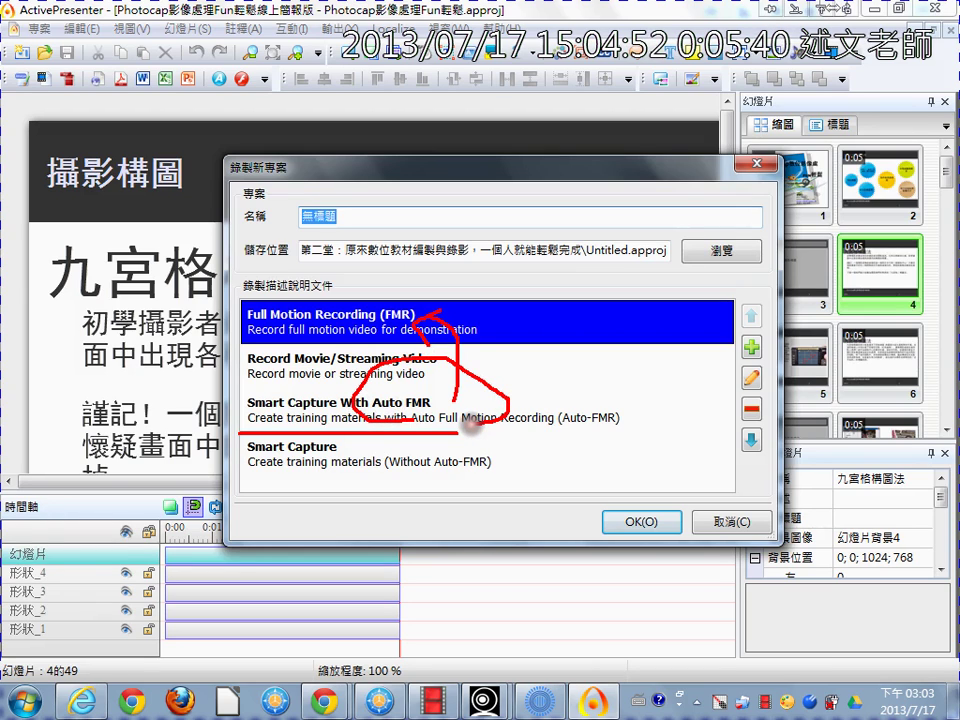
pyautogui.press('Escape')
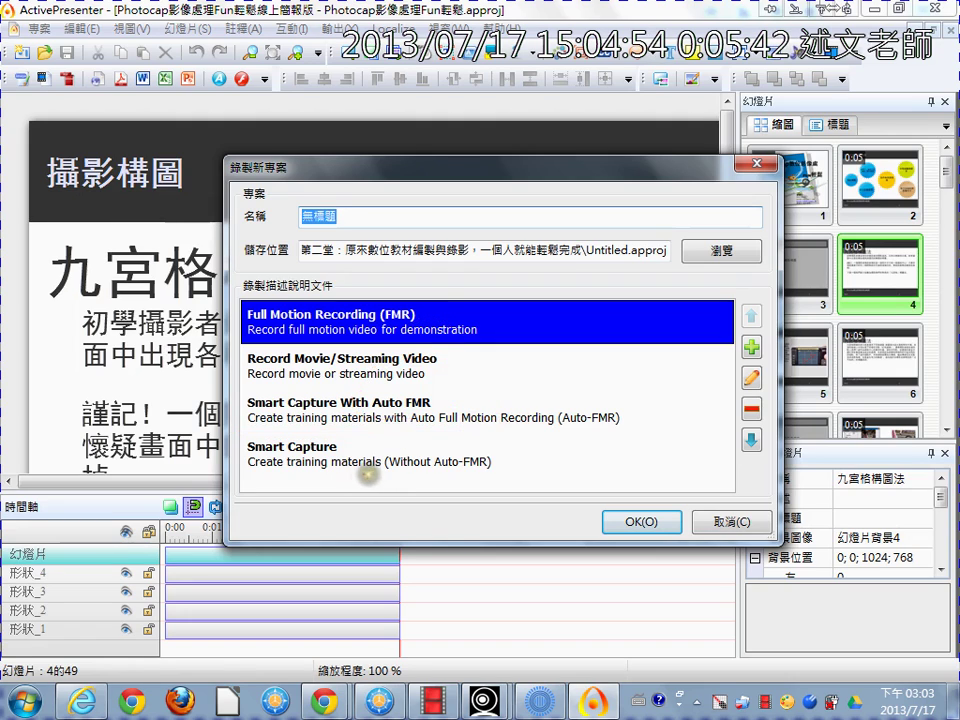
pyautogui.moveTo(240, 433); pyautogui.dragTo(240, 488)
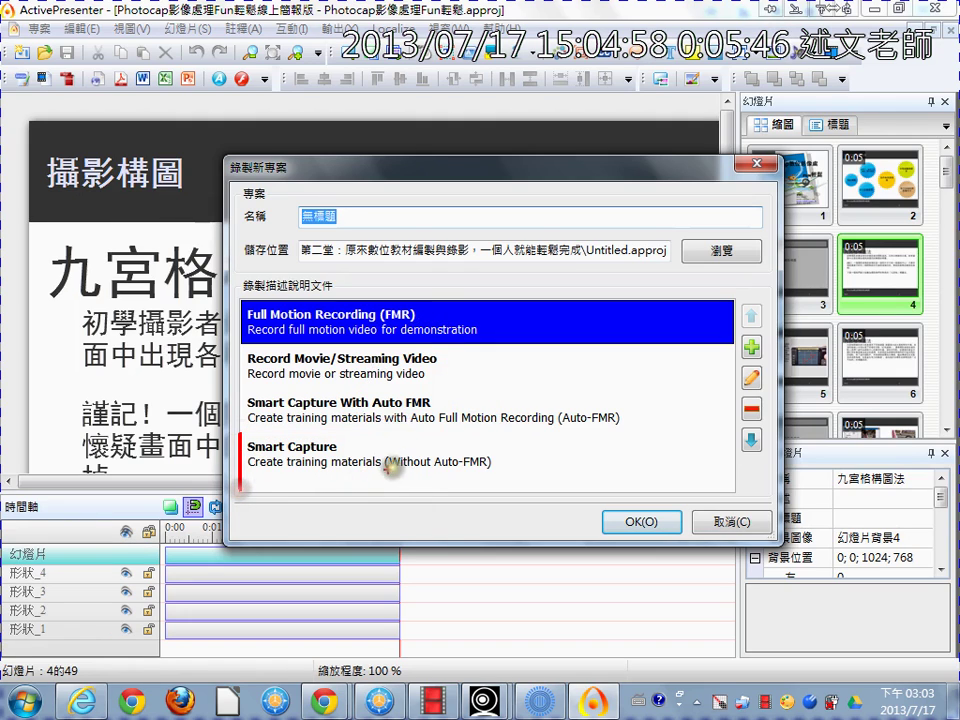
pyautogui.moveTo(383, 467); pyautogui.dragTo(520, 470)
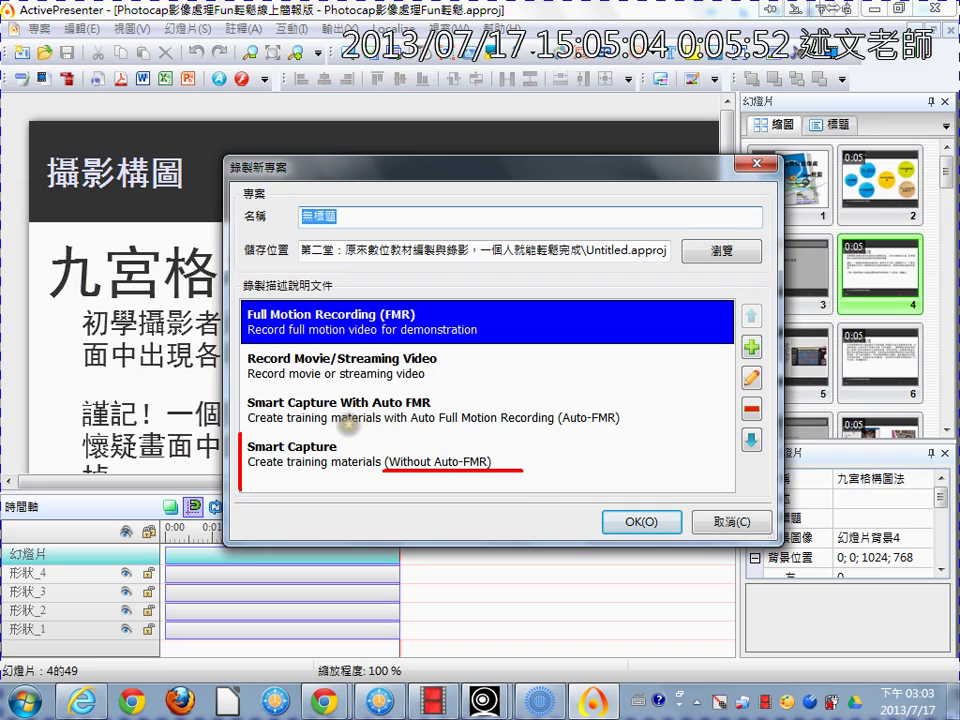
pyautogui.press('Escape')
pyautogui.moveTo(236, 386); pyautogui.dragTo(659, 436)
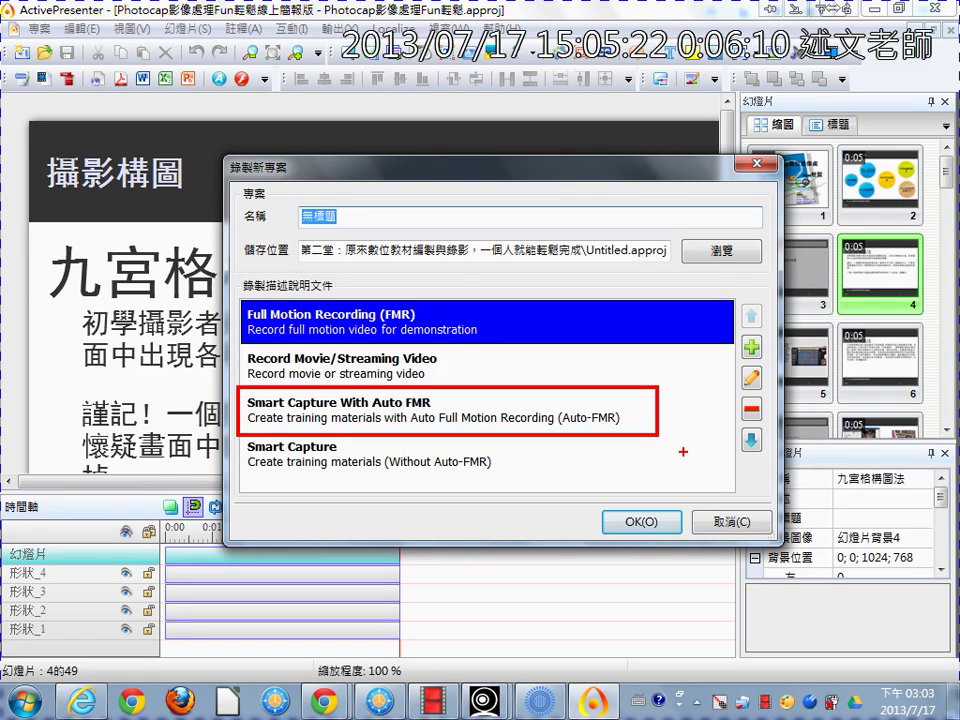
pyautogui.moveTo(521, 479); pyautogui.dragTo(598, 401)
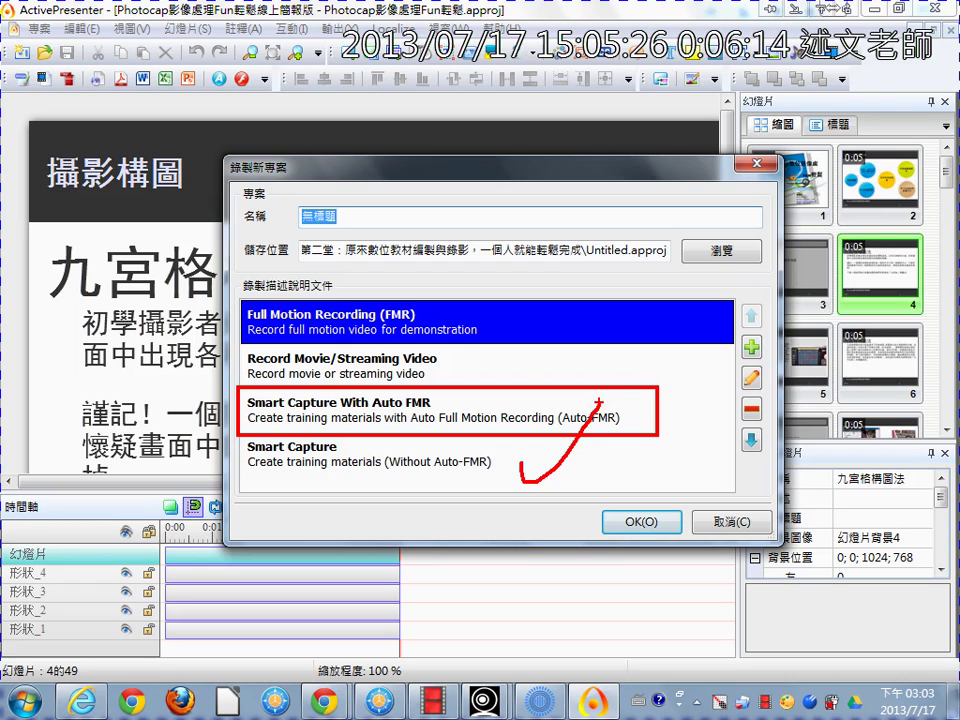
pyautogui.rightClick(439, 357)
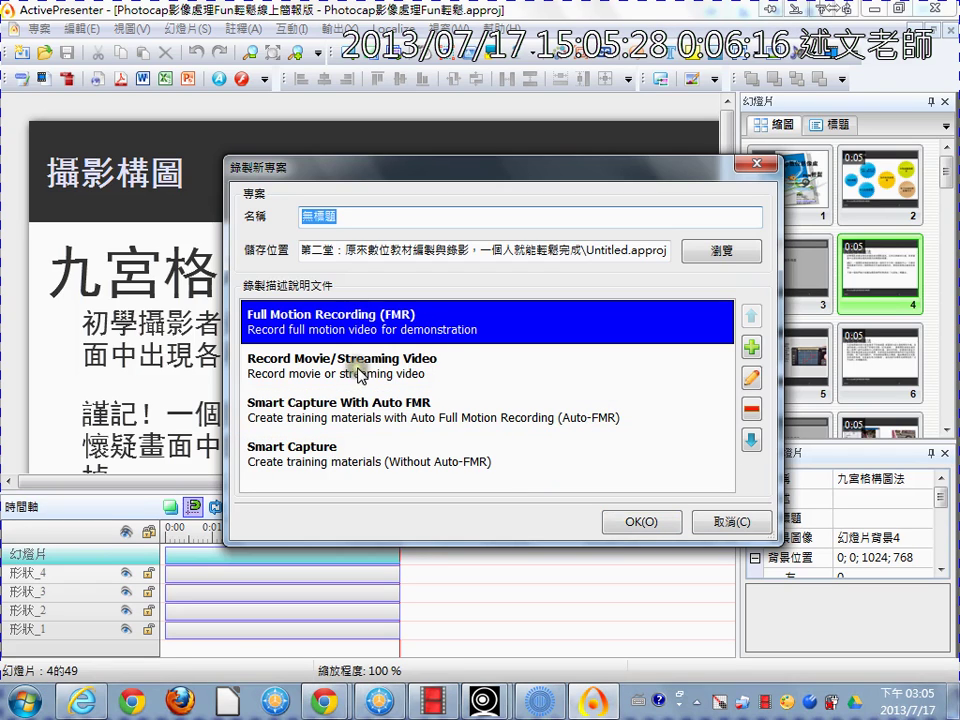
# Step: Open the Smart Capture With Auto FMR profile for editing and review its automatic FMR options
pyautogui.click(383, 406)
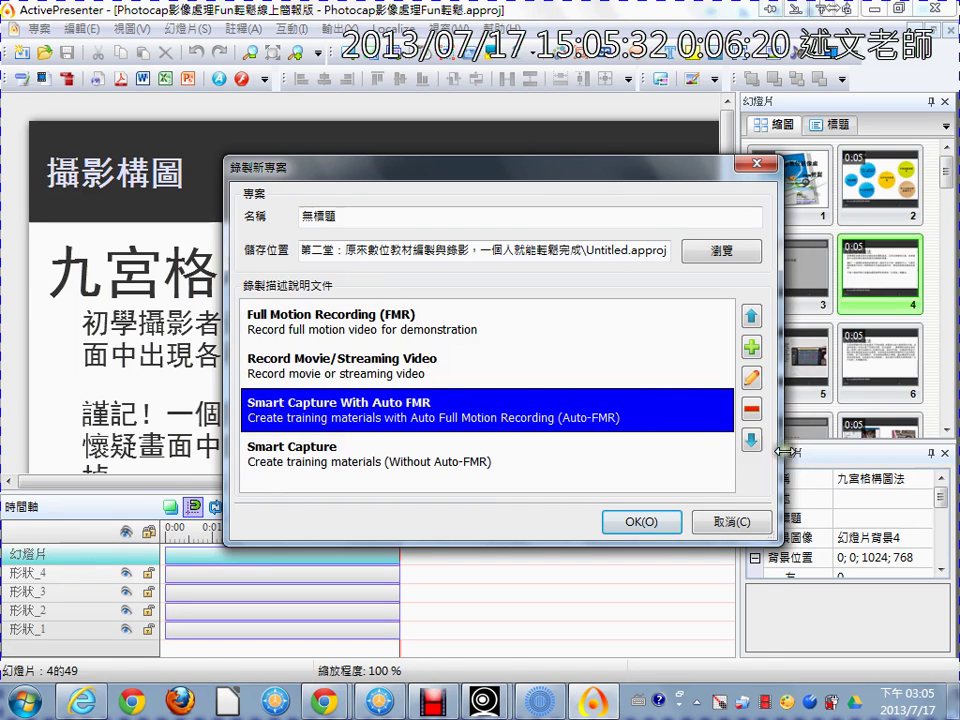
pyautogui.moveTo(920, 556)
pyautogui.mouseDown()
pyautogui.moveTo(740, 380)
pyautogui.moveTo(758, 393)
pyautogui.mouseUp()
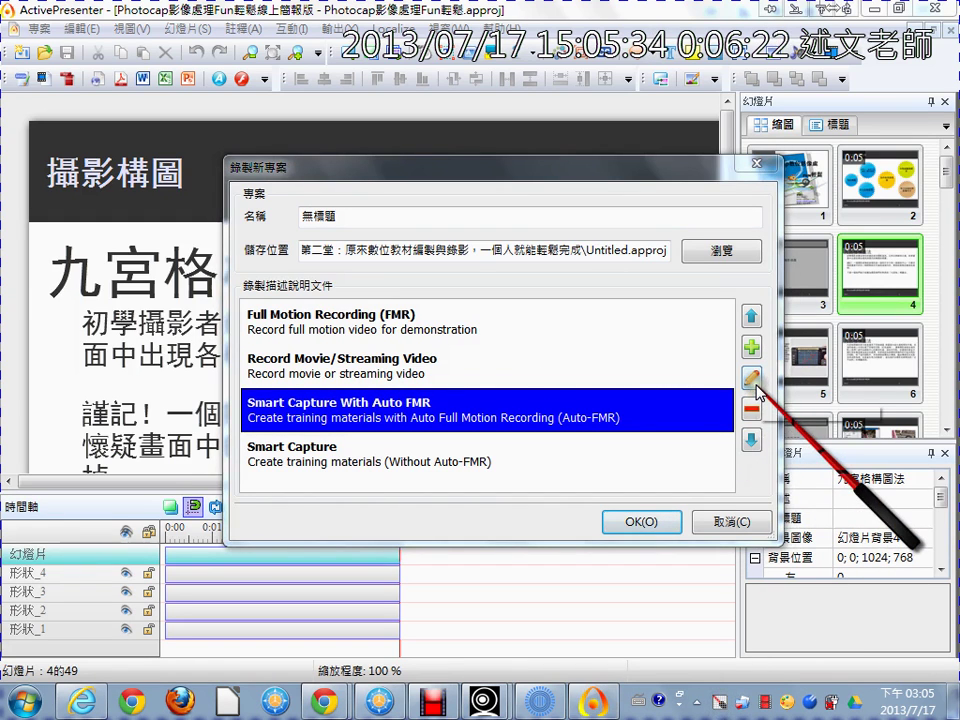
pyautogui.click(757, 392)
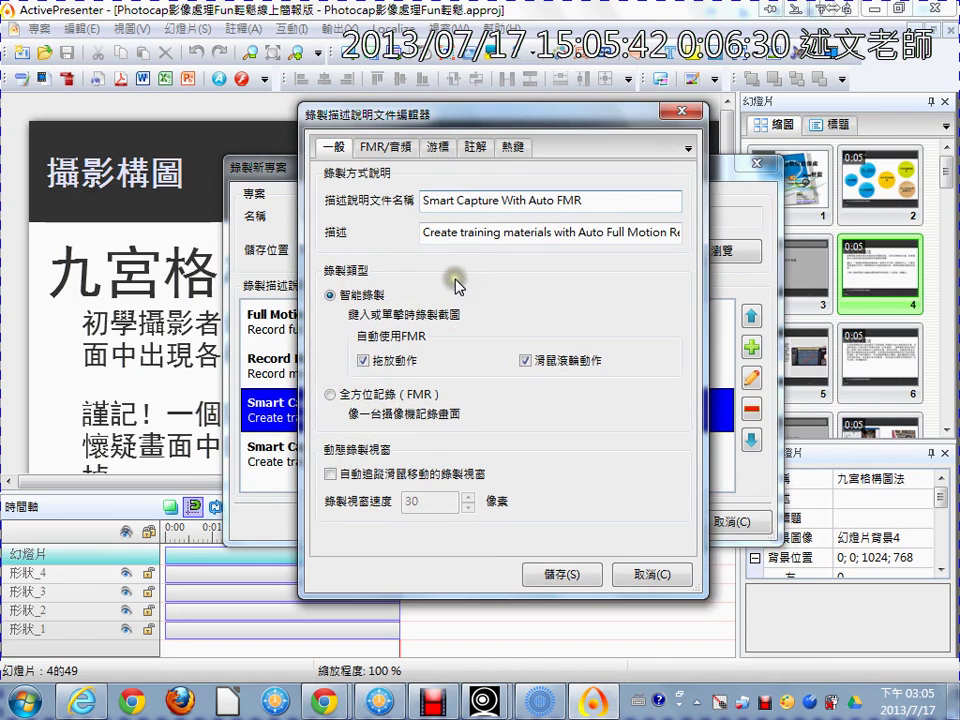
pyautogui.moveTo(347, 325)
pyautogui.mouseDown()
pyautogui.moveTo(440, 336)
pyautogui.moveTo(457, 356)
pyautogui.mouseUp()
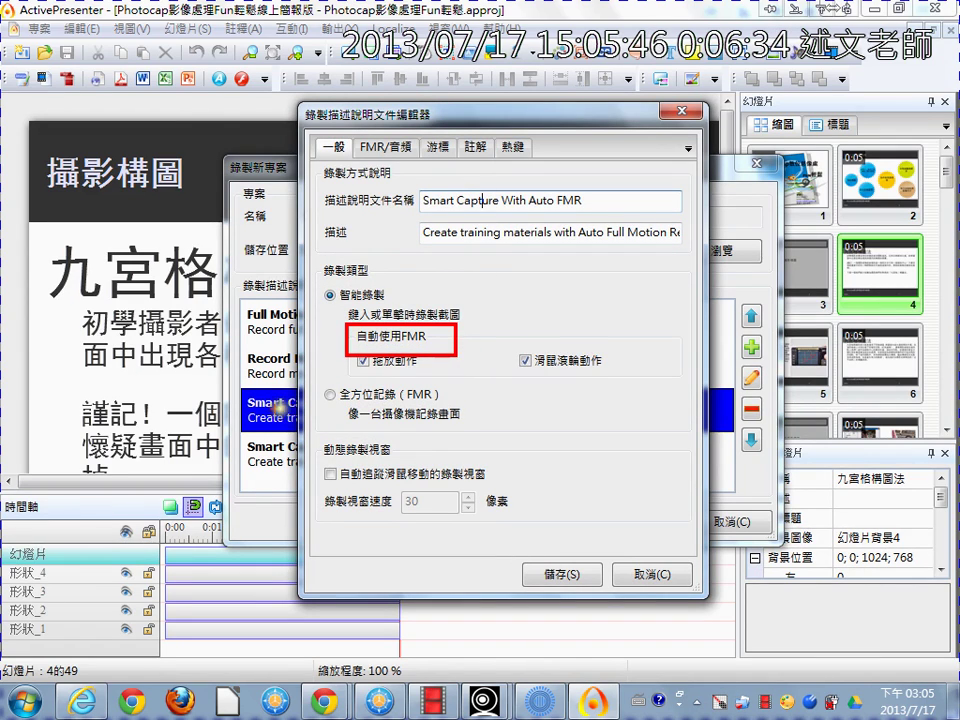
pyautogui.moveTo(237, 395); pyautogui.dragTo(273, 340)
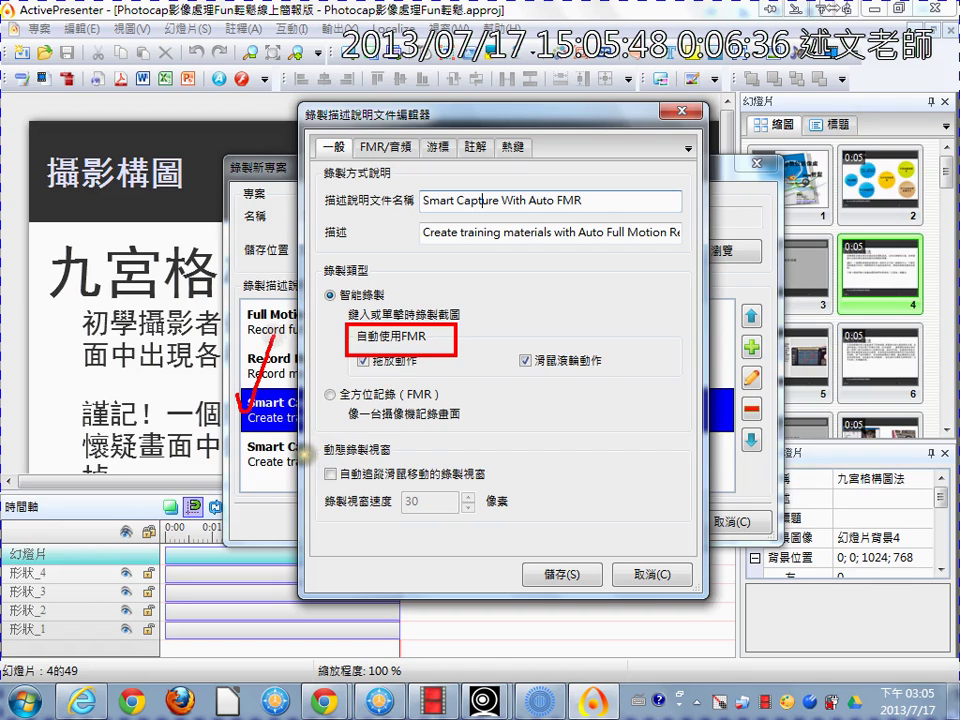
pyautogui.press('Escape')
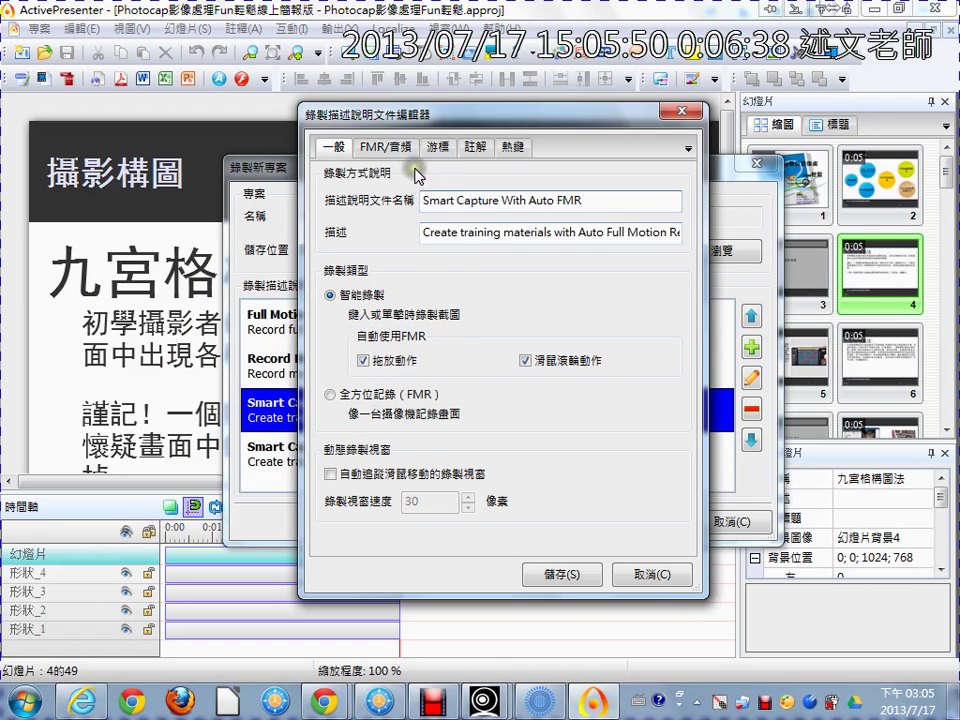
# Step: Review the profile's hotkeys for pausing, stopping and starting or ending full-motion recording
pyautogui.click(512, 150)
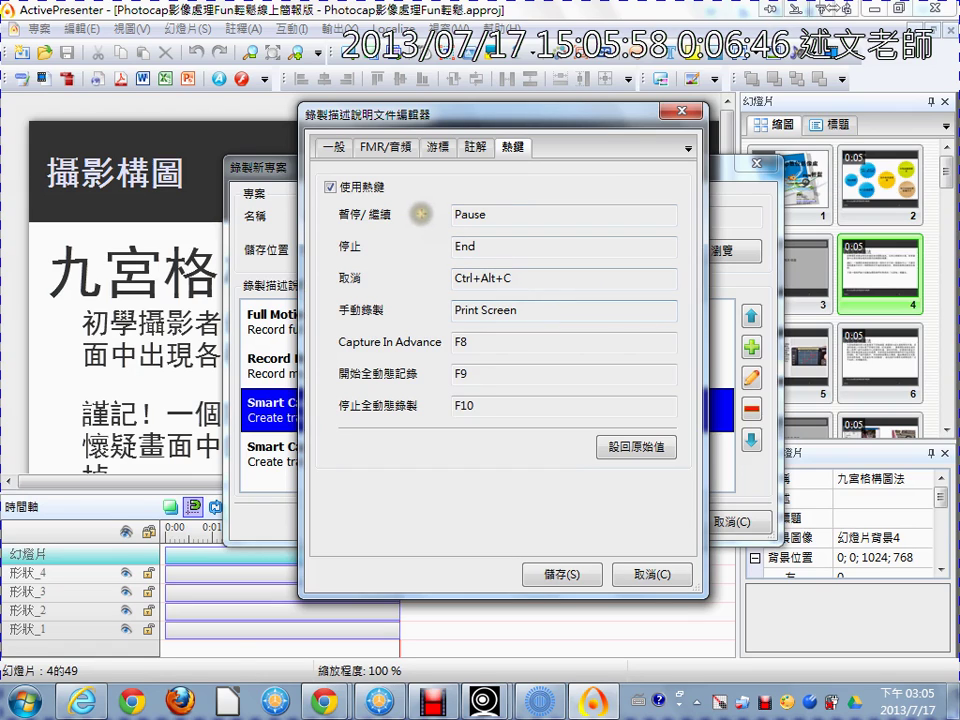
pyautogui.moveTo(437, 196); pyautogui.dragTo(437, 266)
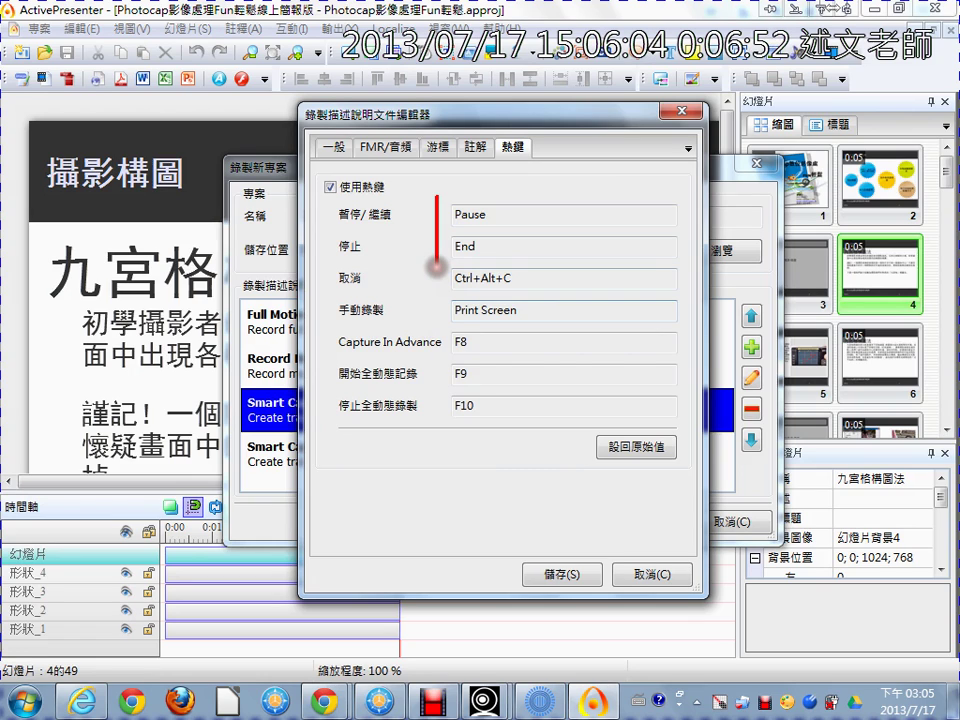
pyautogui.moveTo(447, 226); pyautogui.dragTo(505, 226)
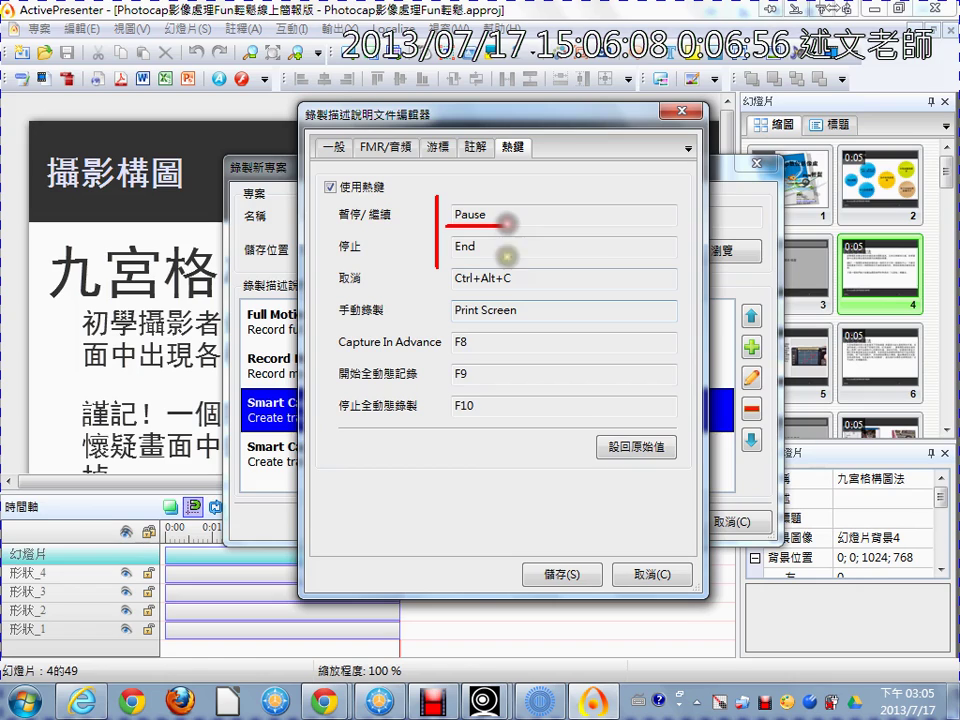
pyautogui.moveTo(508, 422)
pyautogui.mouseDown()
pyautogui.moveTo(373, 433)
pyautogui.moveTo(286, 419)
pyautogui.moveTo(336, 349)
pyautogui.moveTo(464, 357)
pyautogui.moveTo(540, 406)
pyautogui.mouseUp()
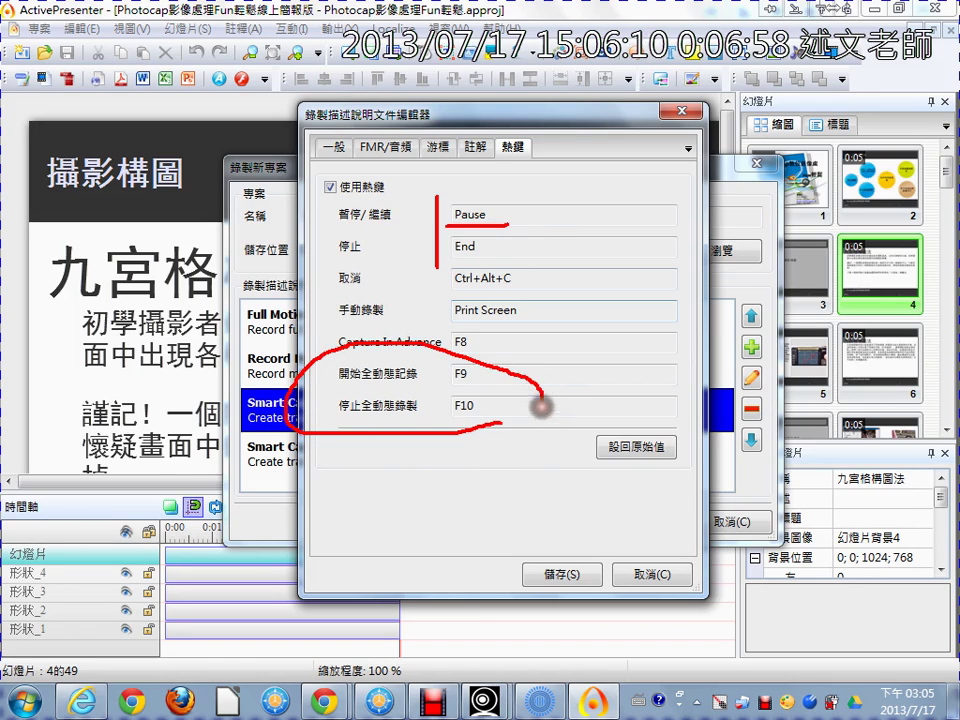
# Step: Close the profile editor without saving and accept the Smart Capture With Auto FMR profile for the new project
pyautogui.press('Escape')
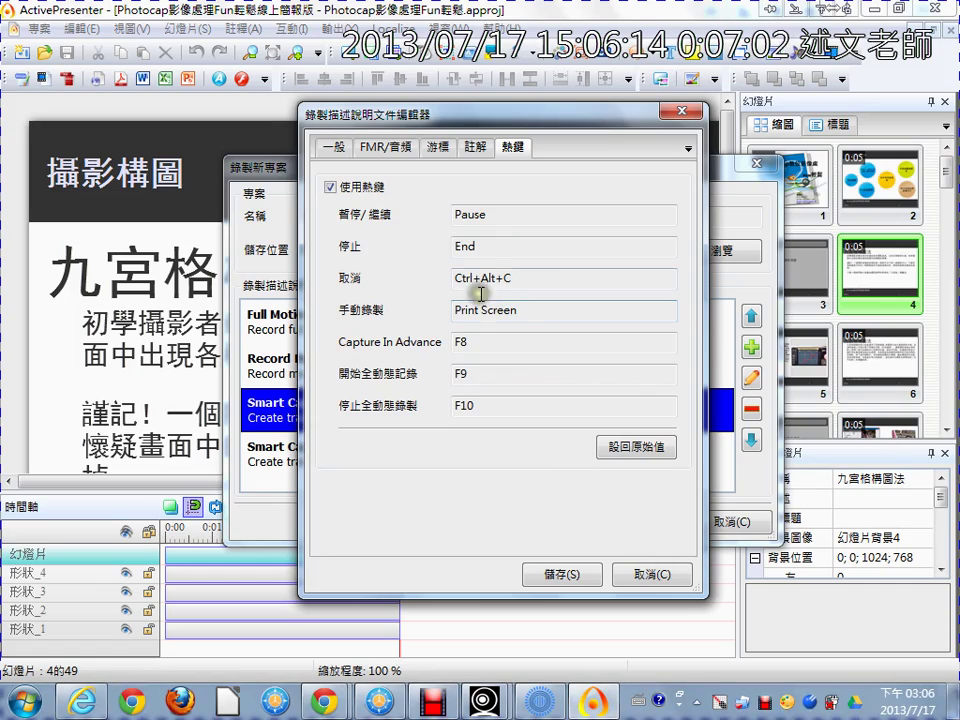
pyautogui.click(641, 574)
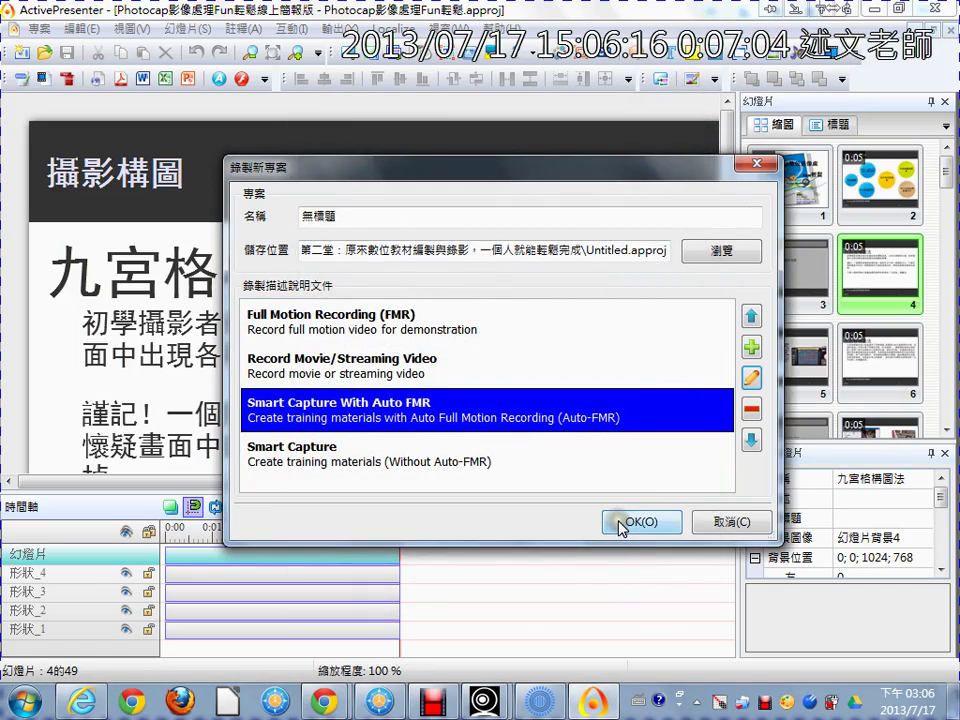
pyautogui.click(620, 522)
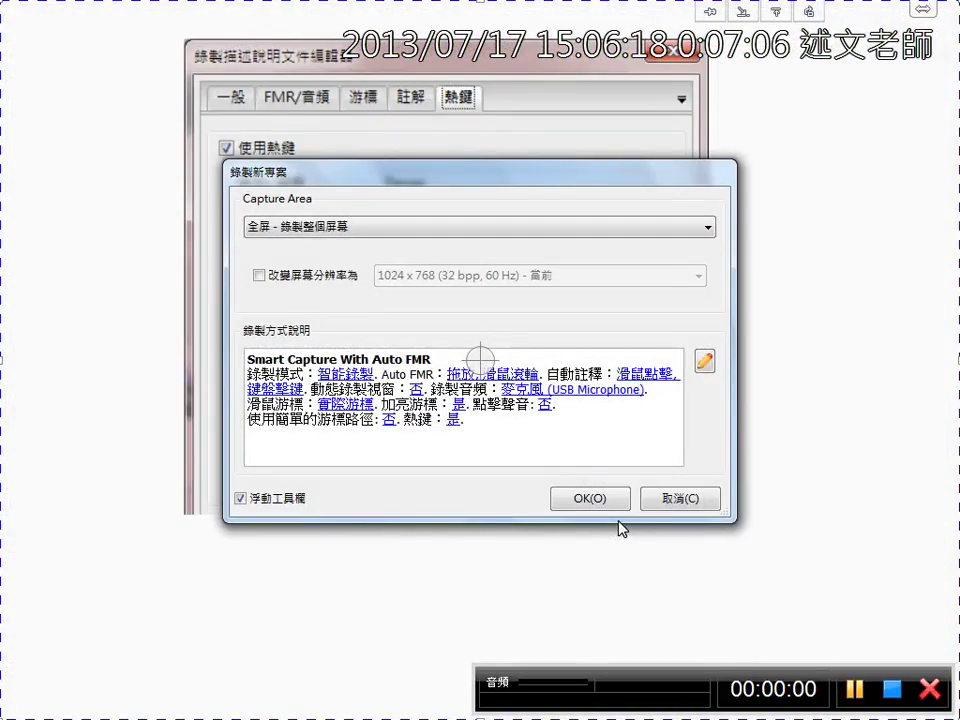
# Step: Review the capture area choices, keep full screen (全屏), and make a short test recording of about six seconds
pyautogui.click(527, 227)
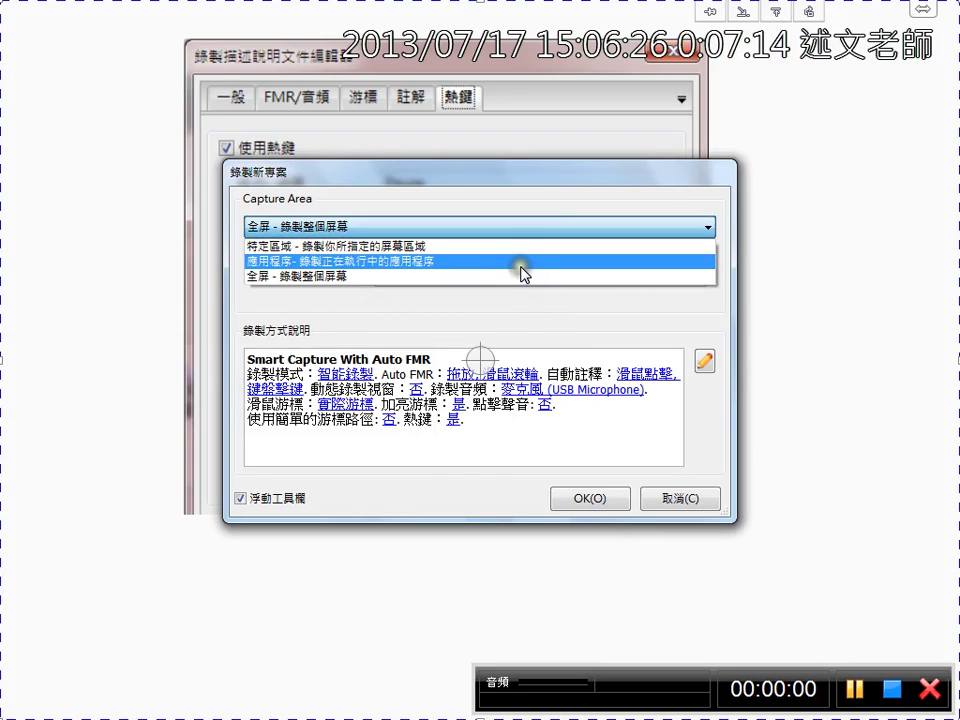
pyautogui.click(531, 137)
pyautogui.click(584, 498)
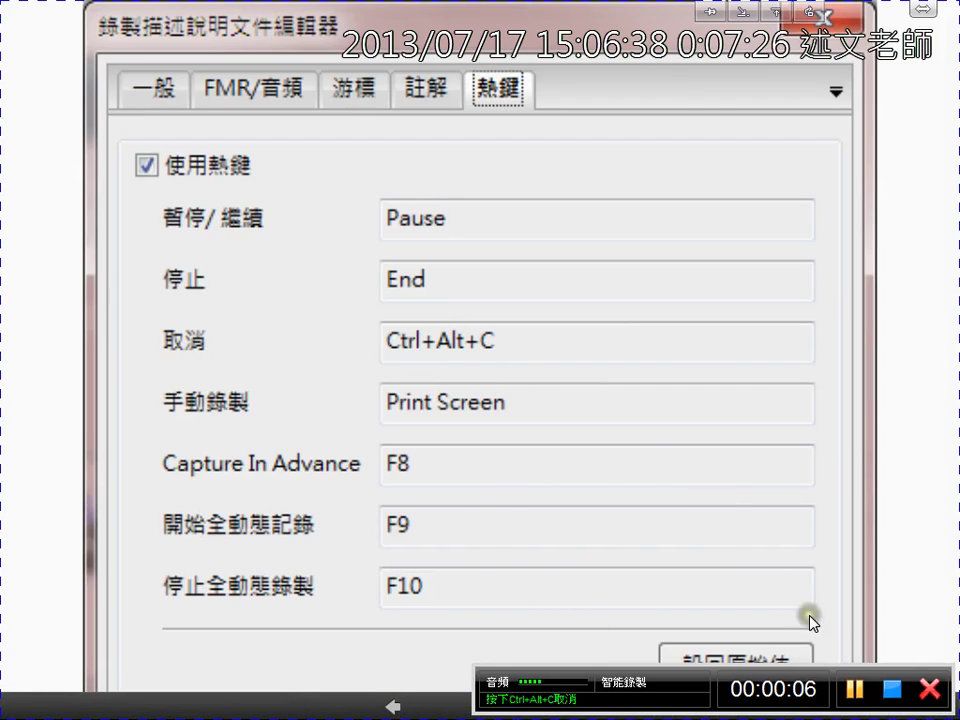
pyautogui.click(893, 692)
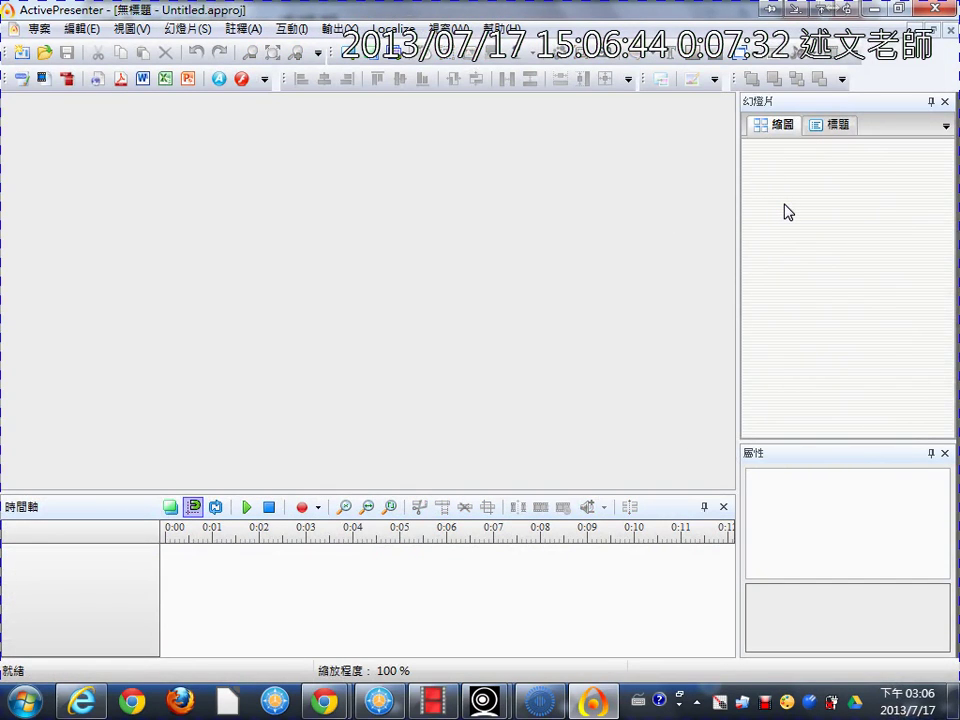
# Step: Try to record another new project named 無標題 with the Smart Capture With Auto FMR profile and full-screen capture area
pyautogui.click(20, 52)
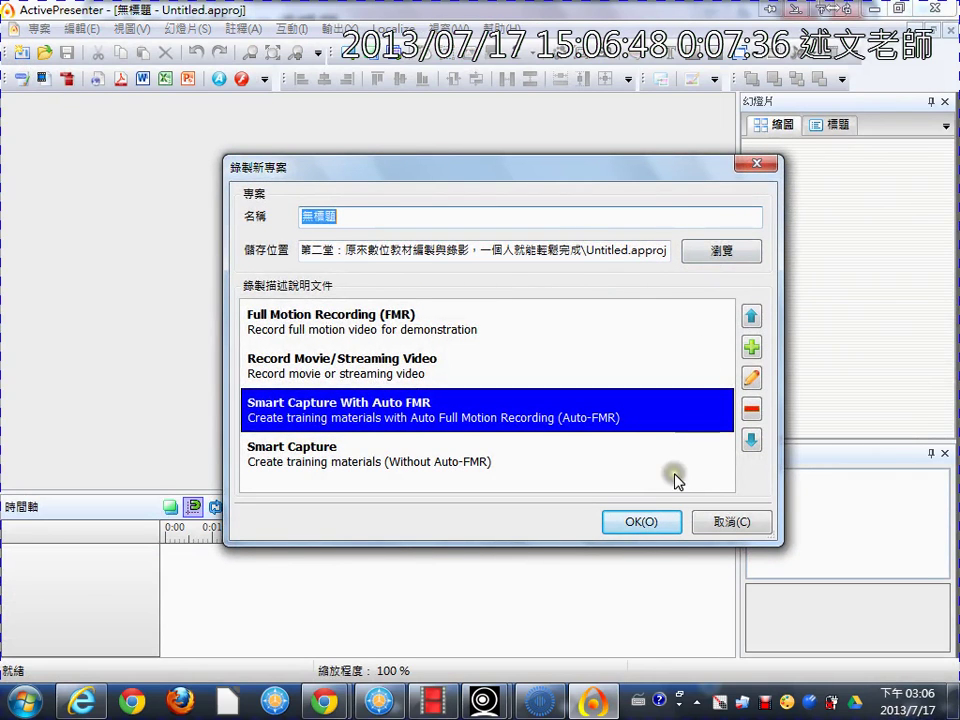
pyautogui.click(663, 522)
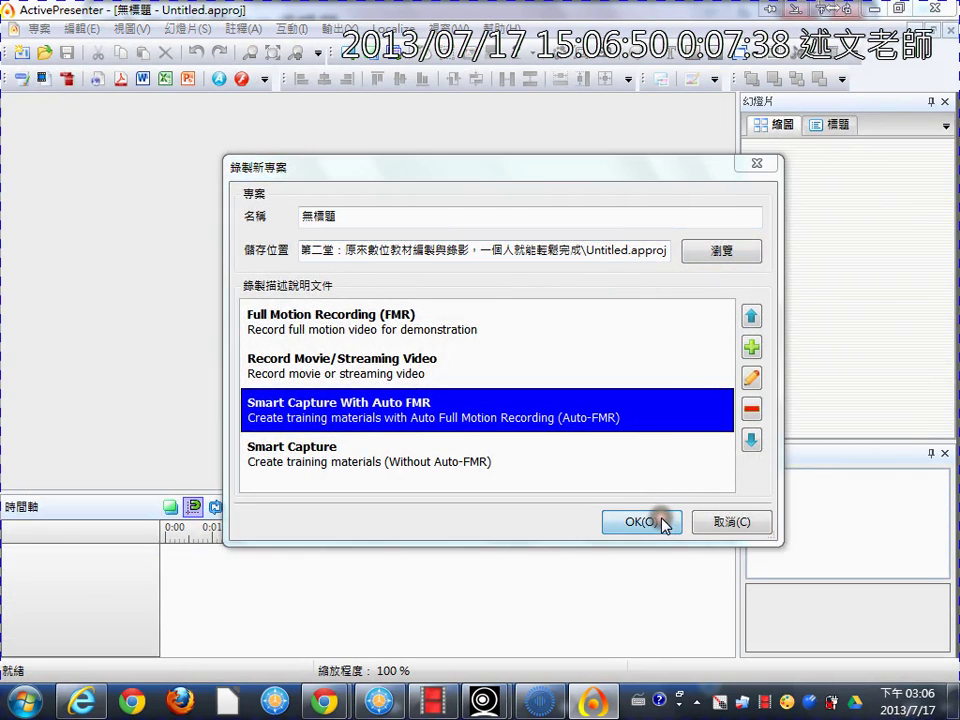
pyautogui.click(568, 362)
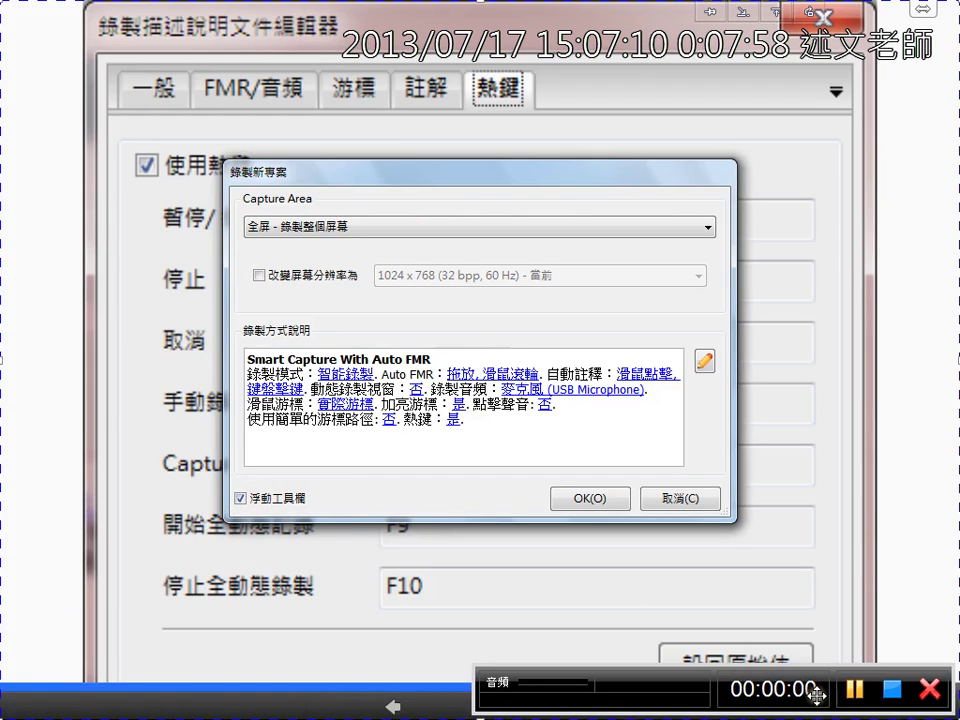
pyautogui.click(594, 501)
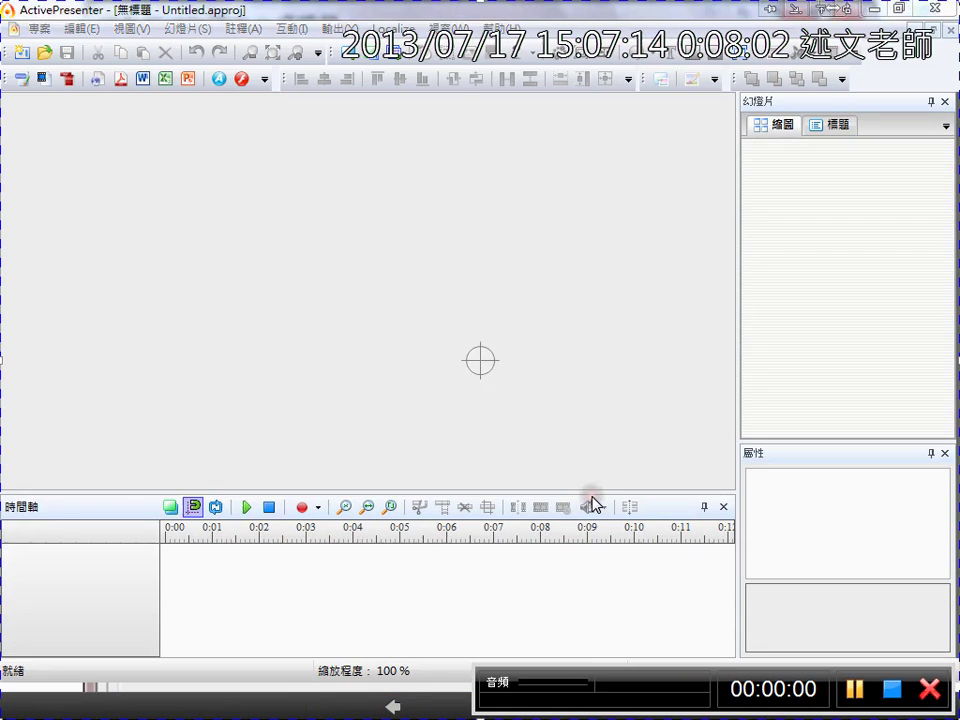
pyautogui.click(606, 362)
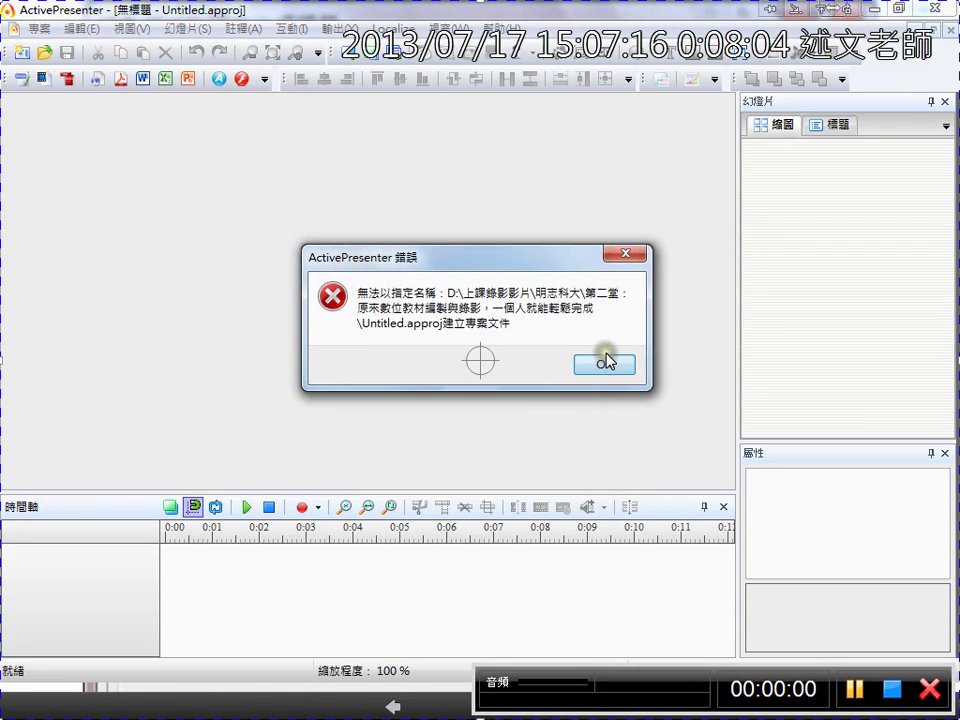